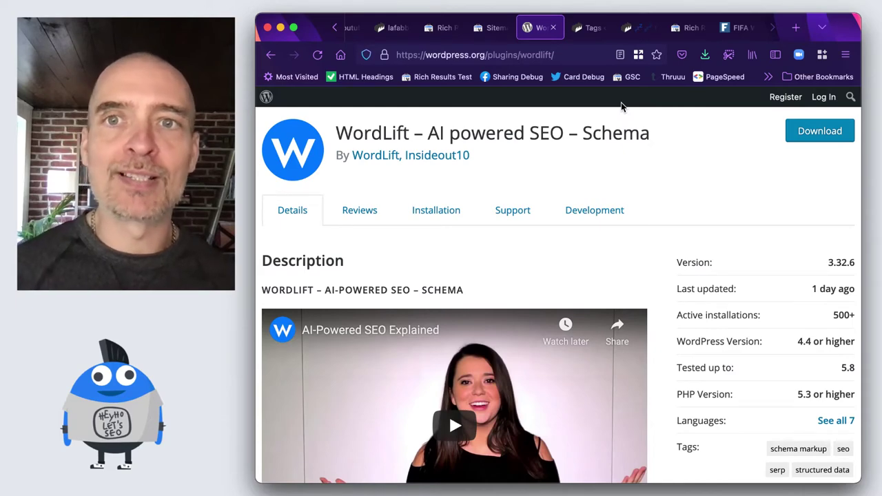
Step: Go to the WordPress Tags admin list and find the 'world cup' tag (slug world-cup, count 0)
left_click(591, 29)
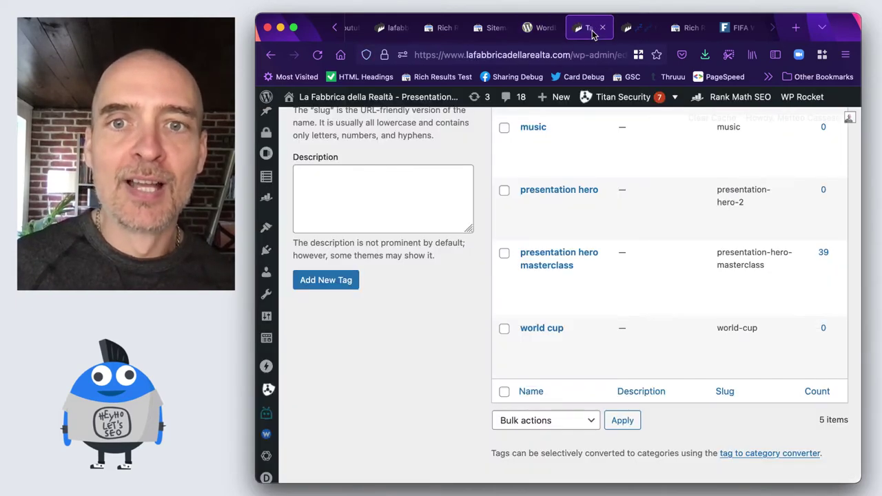
scroll(486, 330, "up", 3)
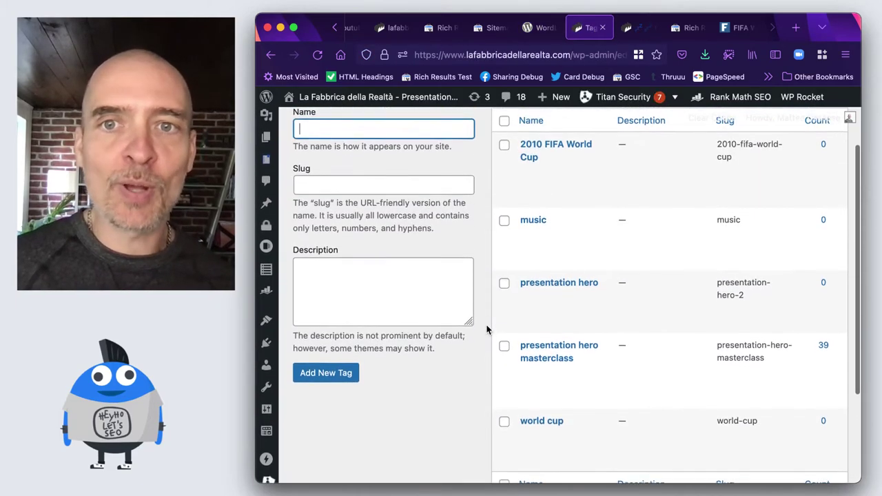
scroll(486, 330, "down", 3)
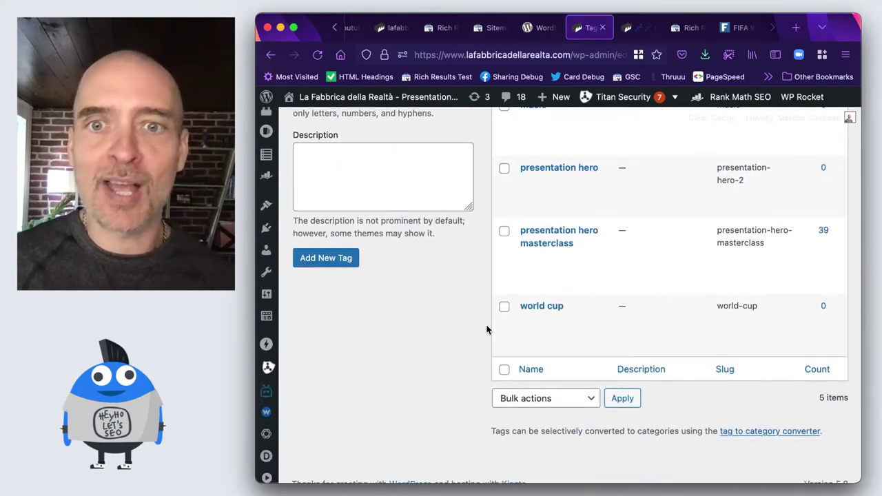
scroll(595, 364, "down", 1)
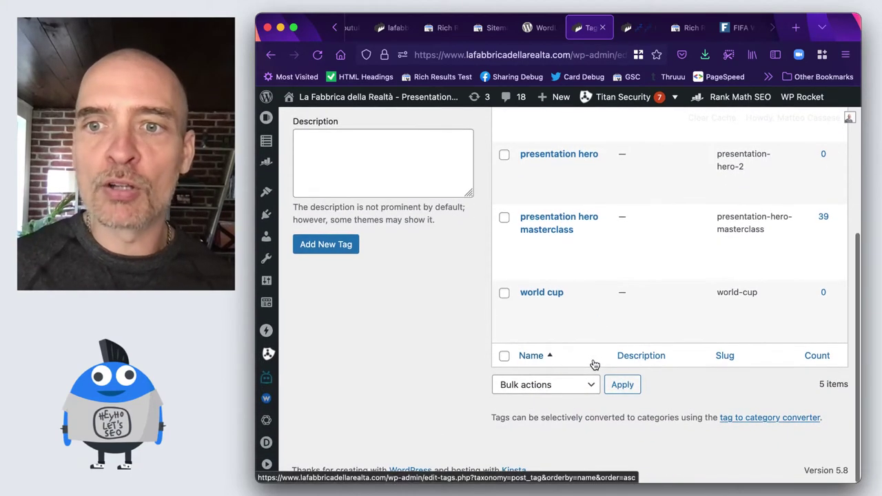
mouse_move(535, 338)
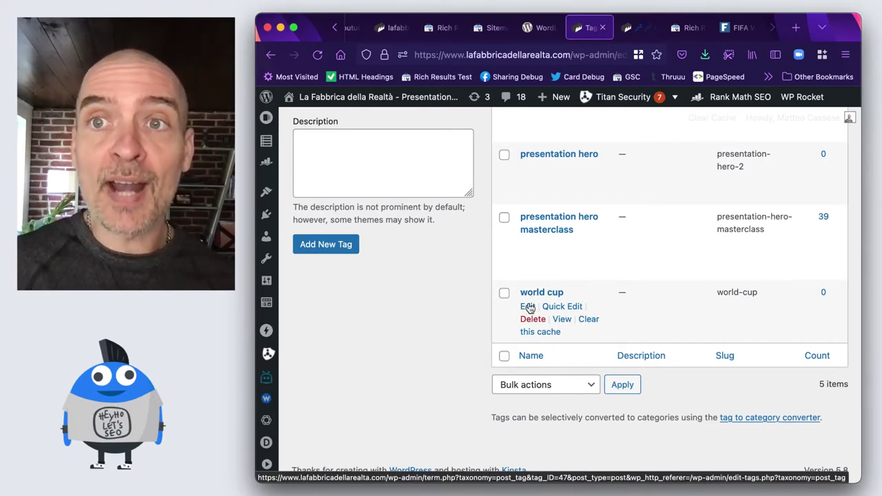
left_click(641, 31)
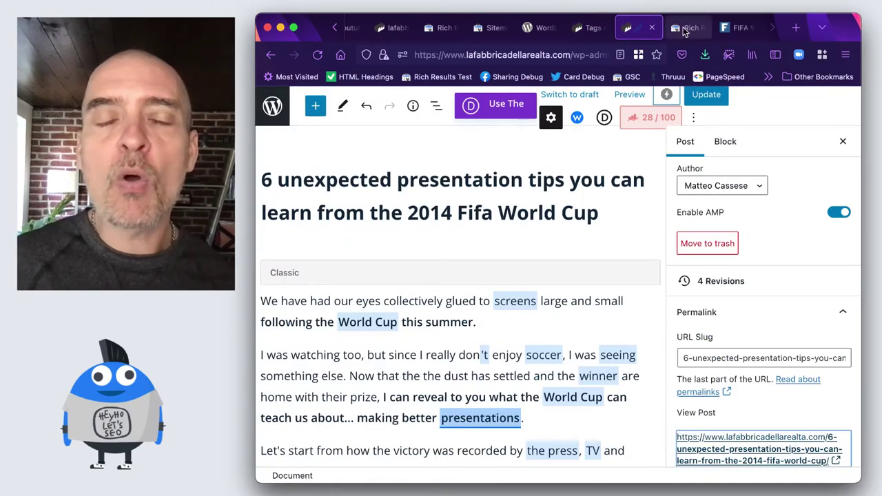
left_click(683, 31)
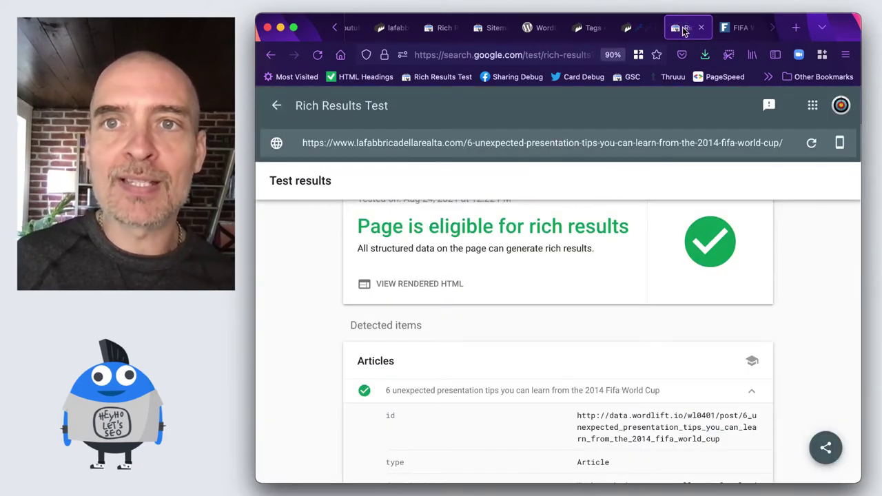
left_click(636, 28)
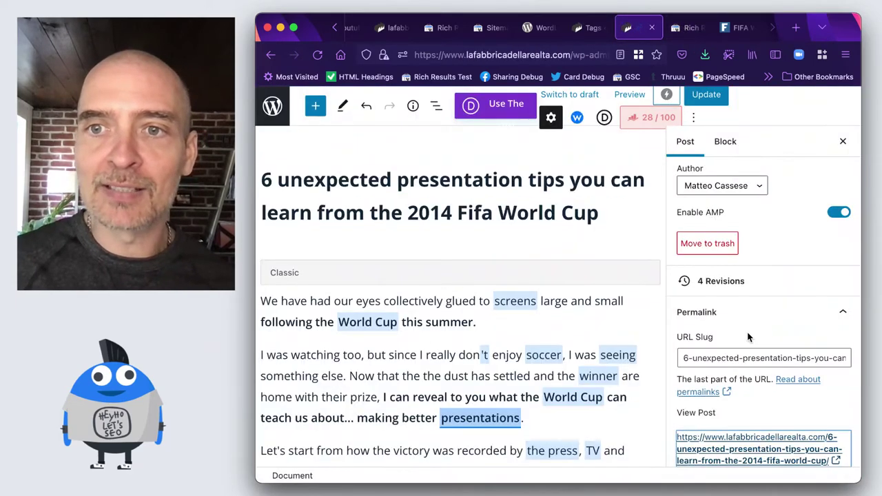
scroll(748, 336, "up", 5)
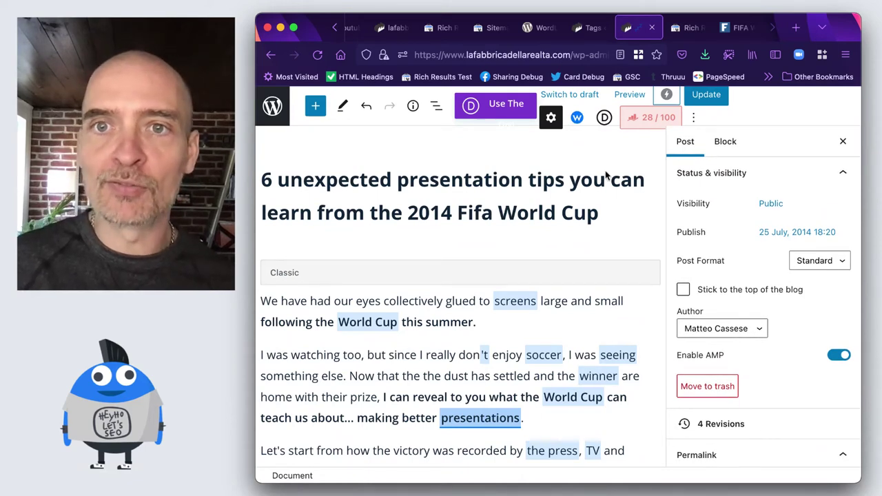
left_click(576, 118)
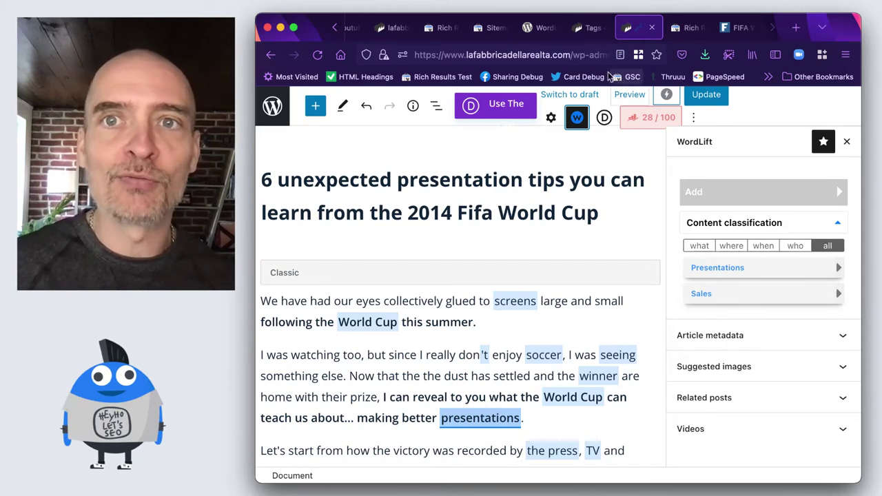
left_click(587, 27)
Step: Open the world cup tag for editing and set its entity type to Thing
mouse_move(531, 305)
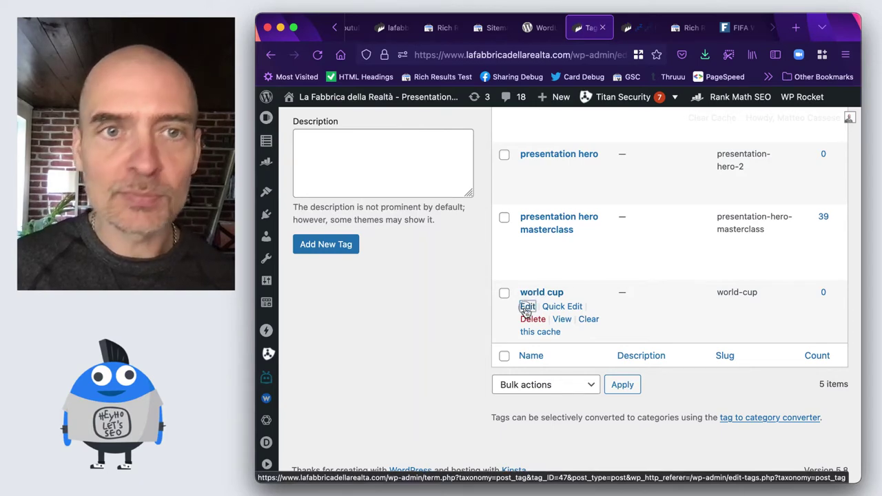
left_click(526, 307)
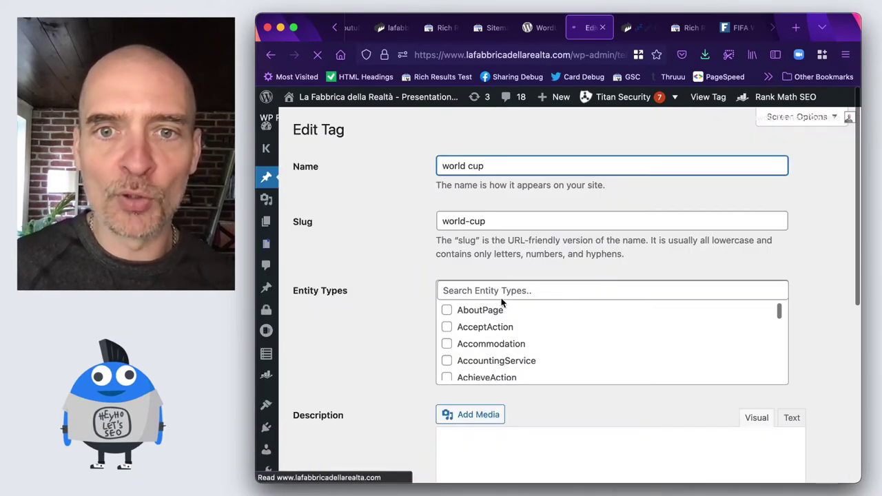
left_click(470, 291)
type("thi")
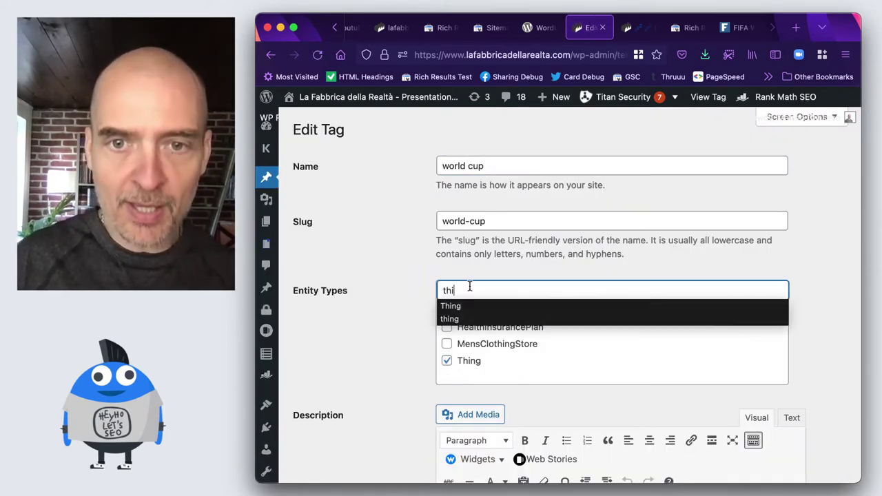
left_click(468, 306)
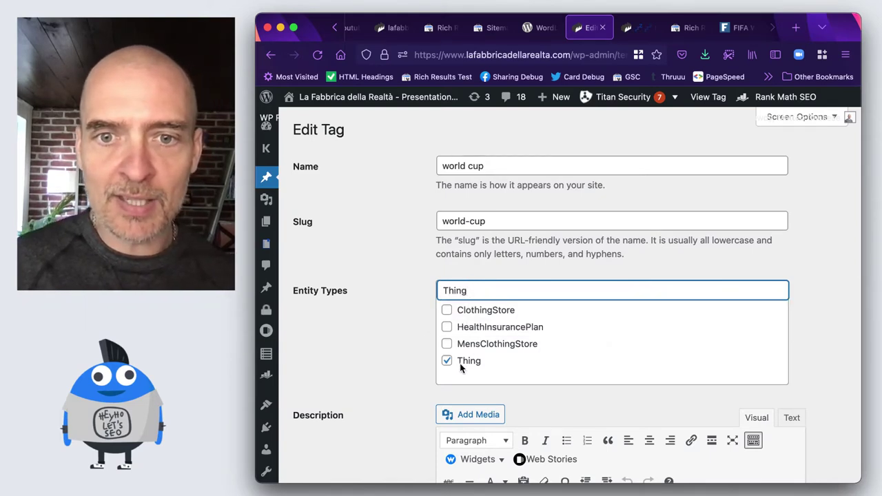
left_click(446, 365)
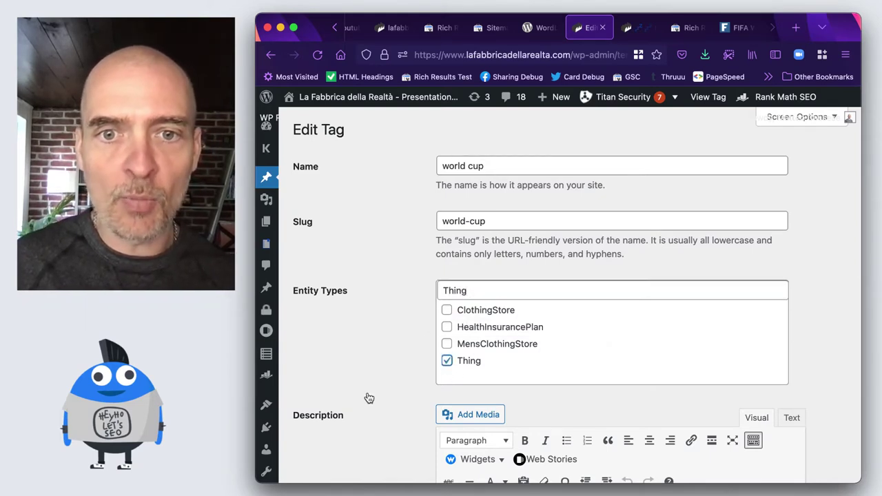
Step: Write 'World Cup' as the tag's description
scroll(386, 392, "down", 5)
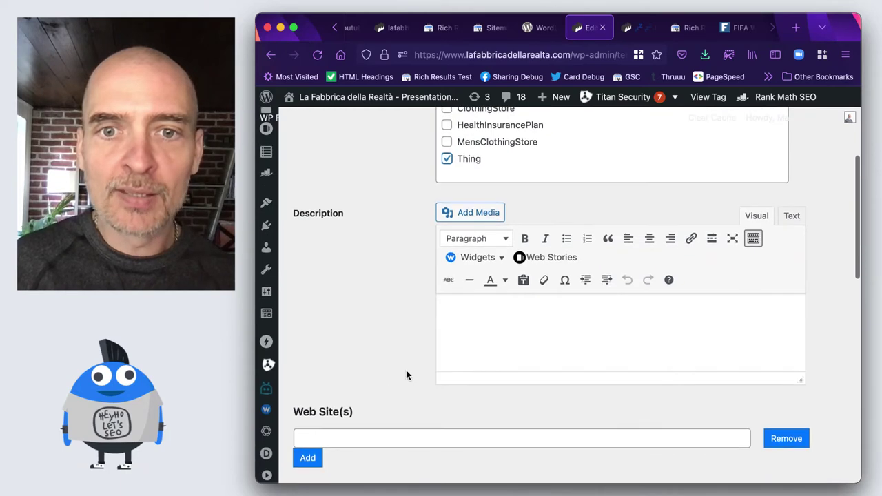
left_click(481, 309)
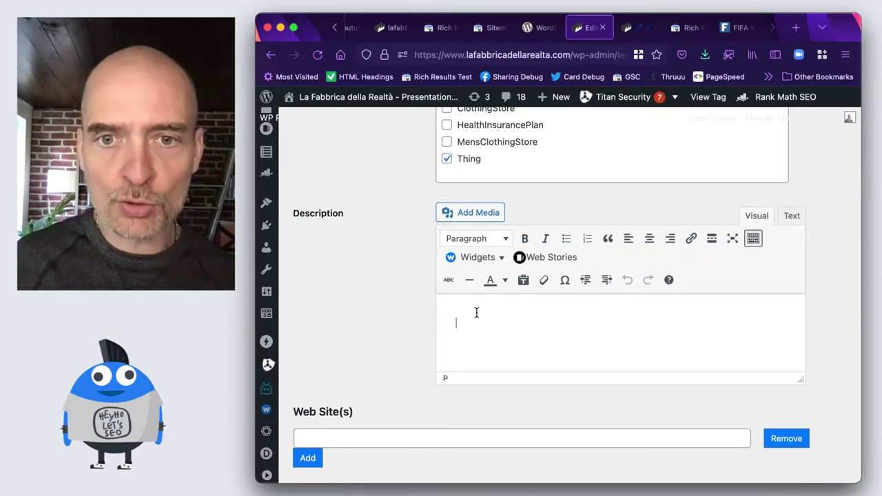
type("Automate Structured Data markup with tags and categories")
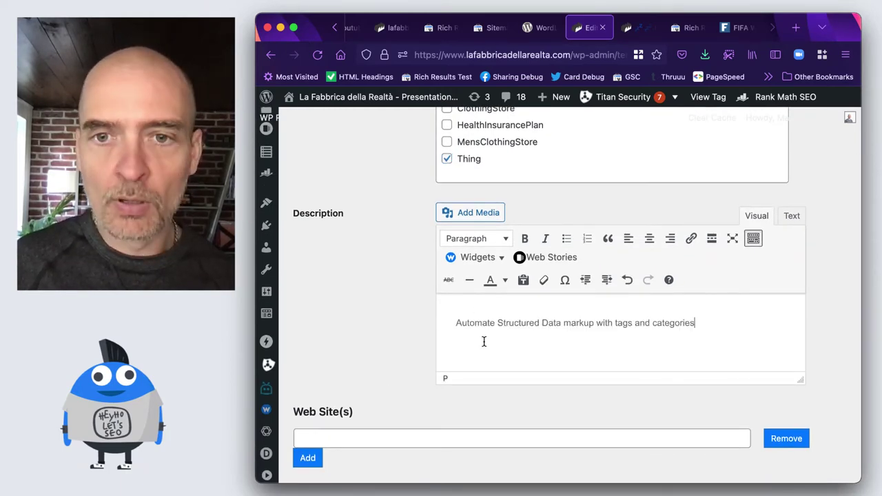
key("super+z")
type("Wor")
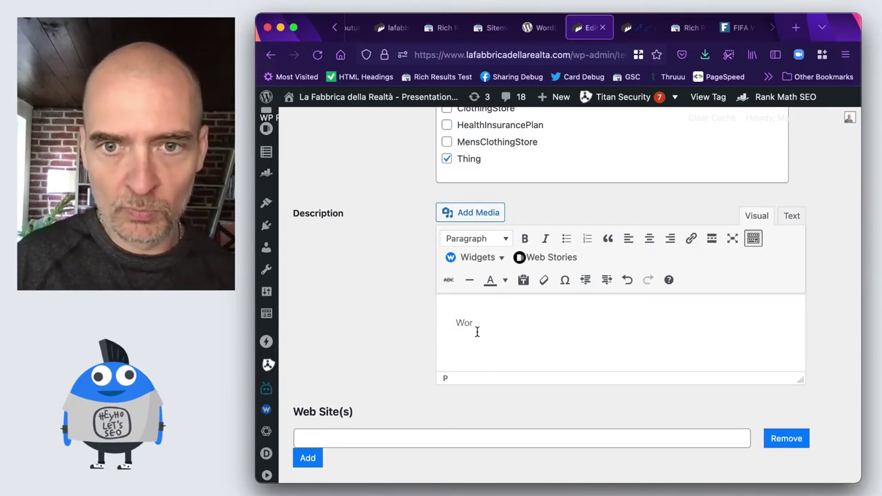
type("ld Cup")
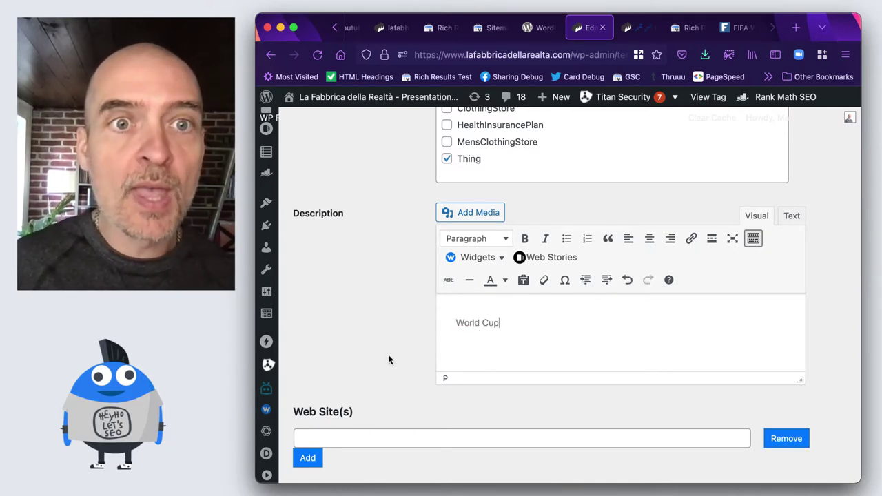
scroll(387, 359, "down", 2)
left_click(359, 367)
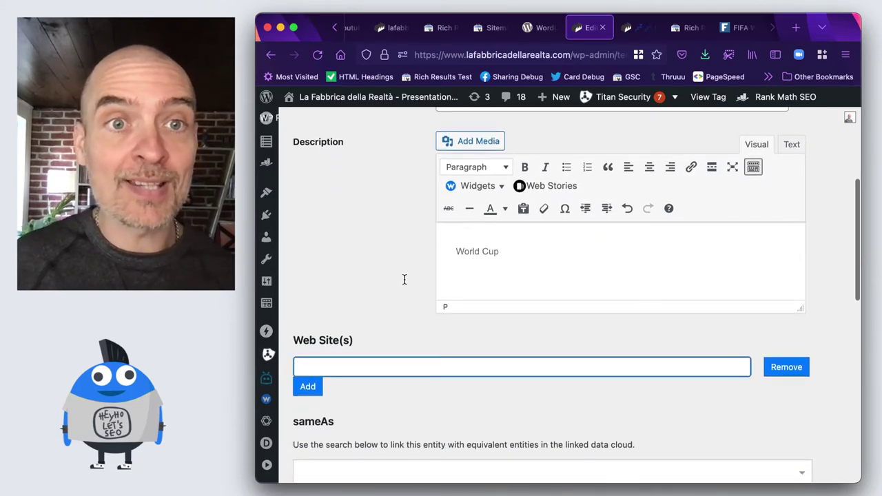
left_click(737, 27)
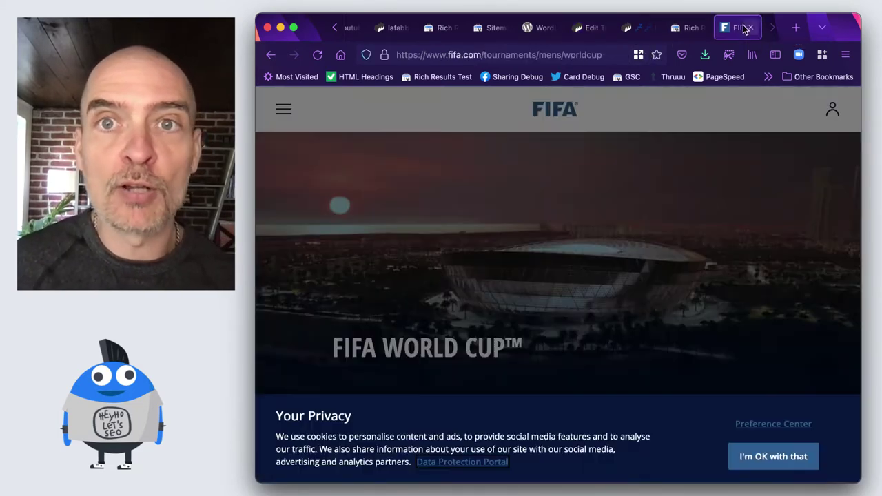
left_click(510, 55)
key("super+c")
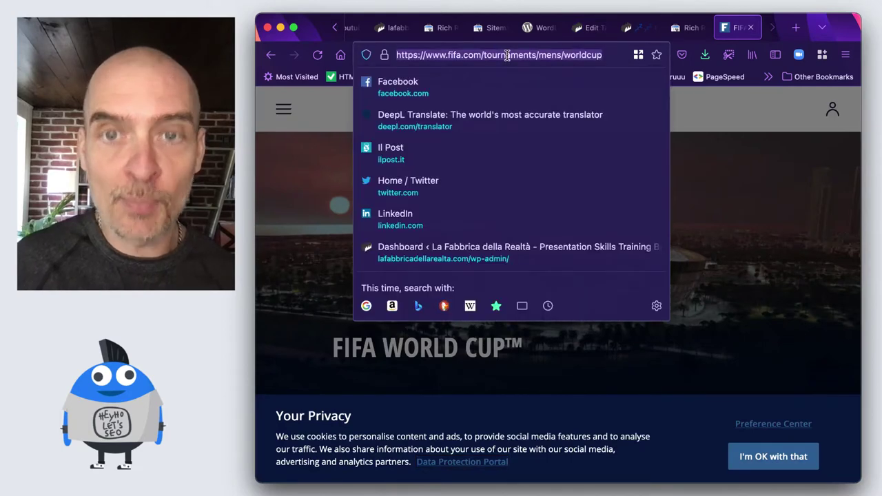
left_click(592, 27)
key("super+v")
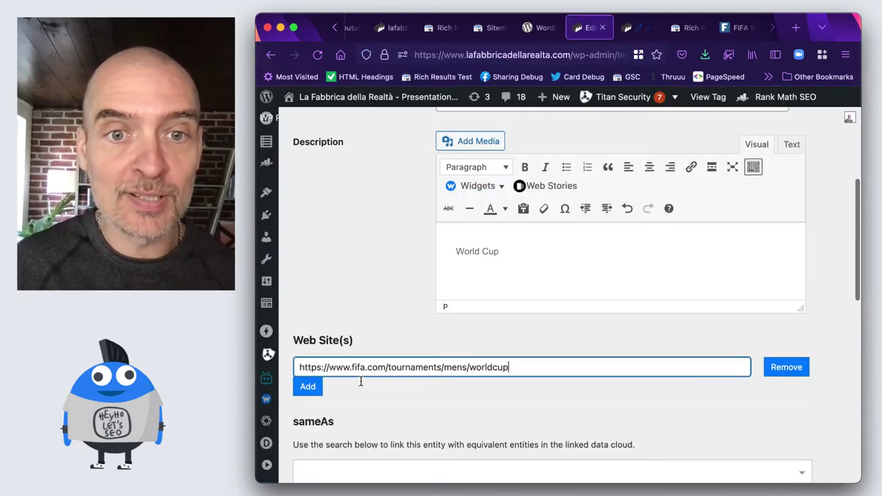
Step: Search sameAs for 'wor' and link the tag to the FIFA World Cup entity
scroll(382, 403, "down", 2)
scroll(382, 403, "down", 3)
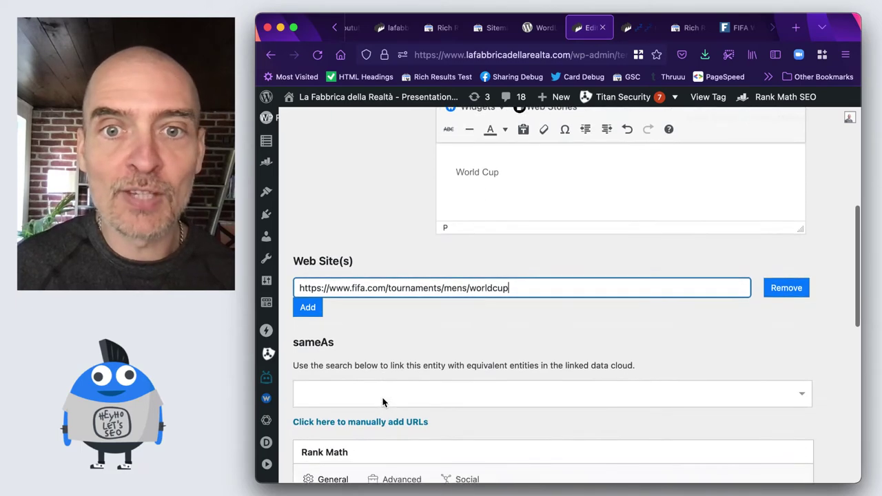
scroll(383, 402, "down", 1)
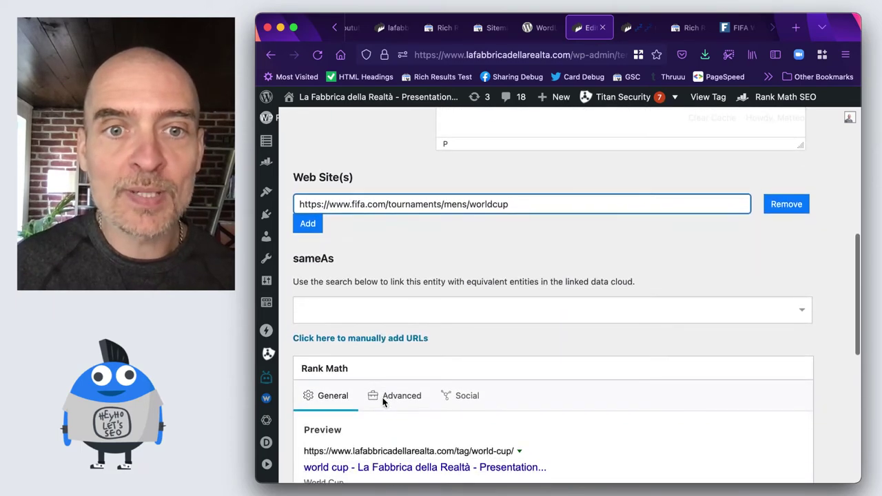
left_click(335, 309)
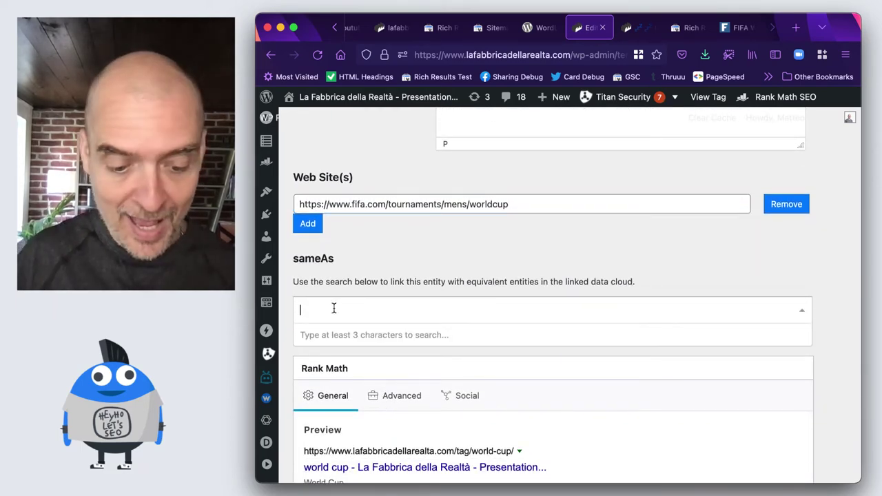
type("world cup")
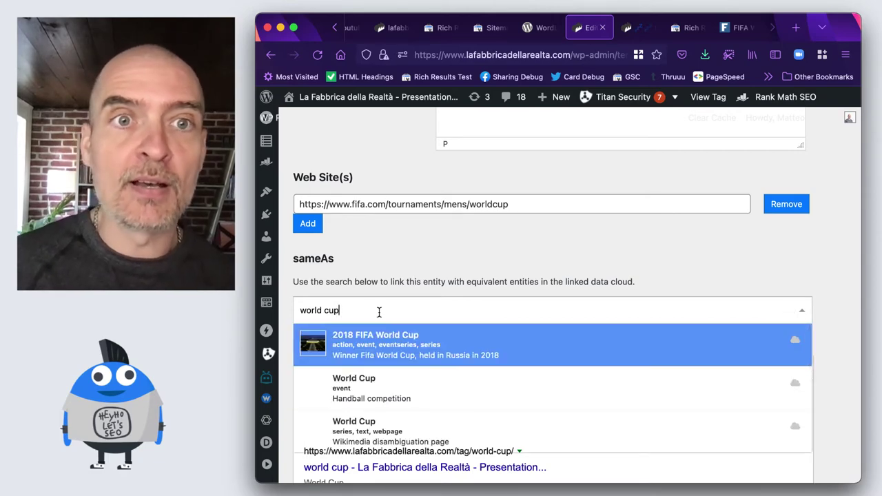
scroll(379, 312, "down", 1)
scroll(417, 356, "down", 1)
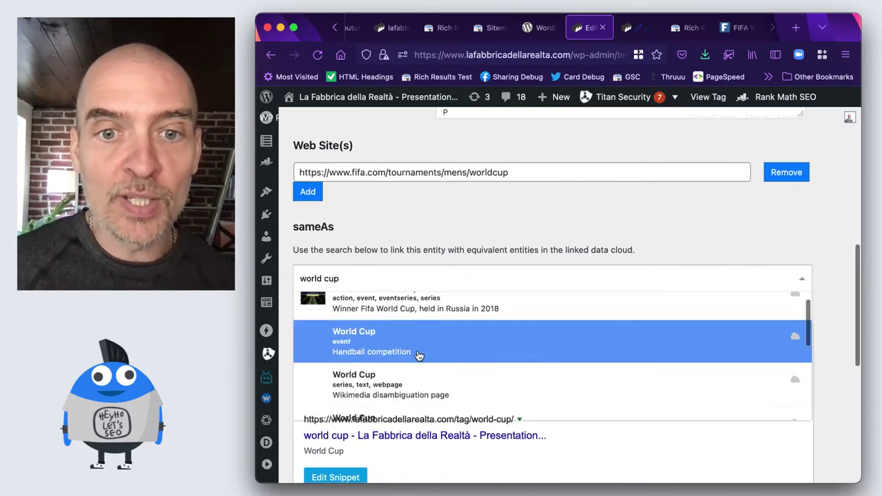
scroll(418, 355, "down", 4)
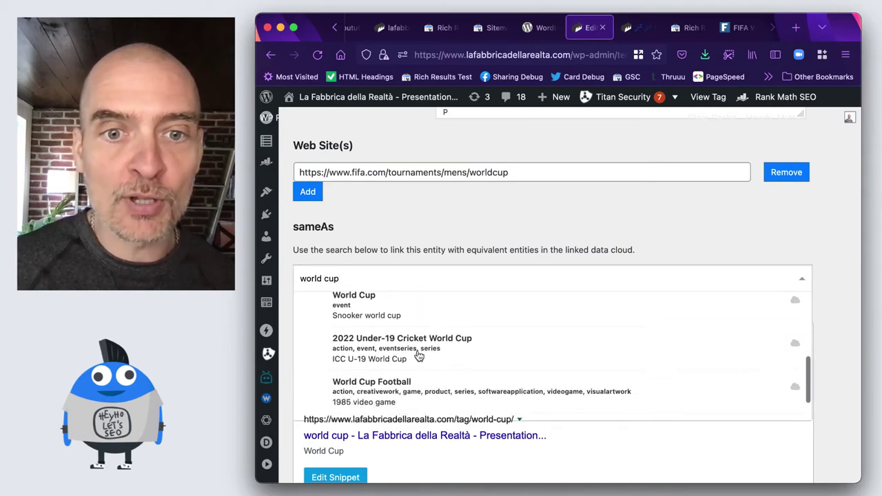
scroll(418, 355, "down", 1)
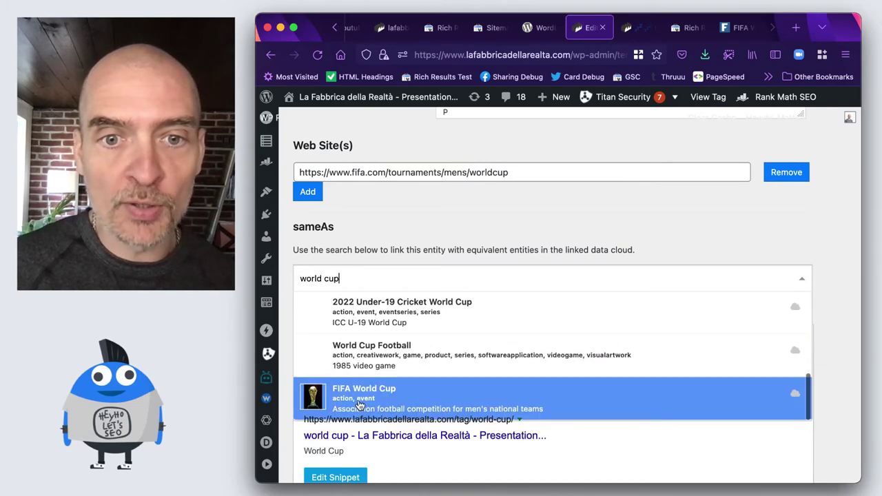
left_click(358, 399)
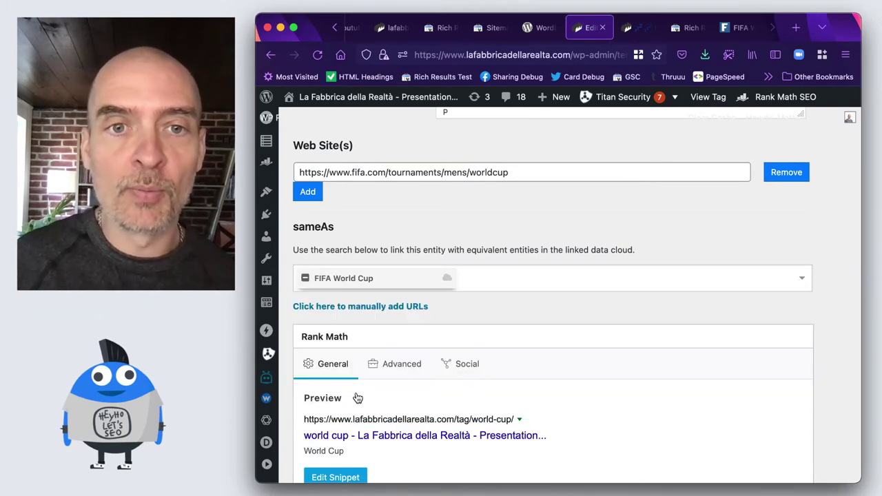
Step: Update the world cup tag, then return to the '6 unexpected presentation tips…' post editor
scroll(370, 319, "up", 6)
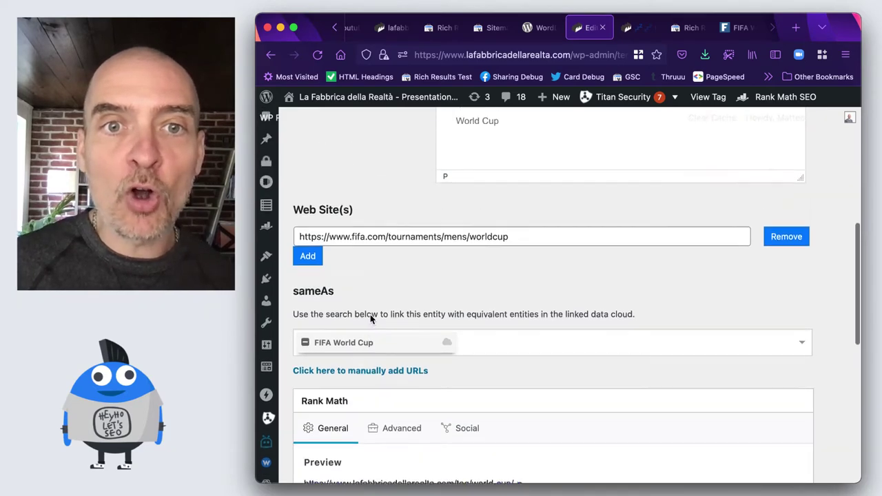
scroll(370, 319, "up", 8)
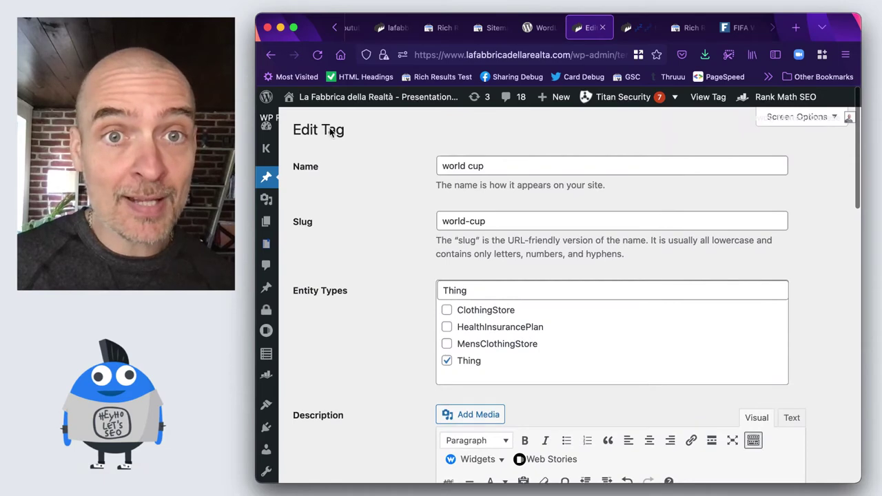
scroll(355, 283, "down", 20)
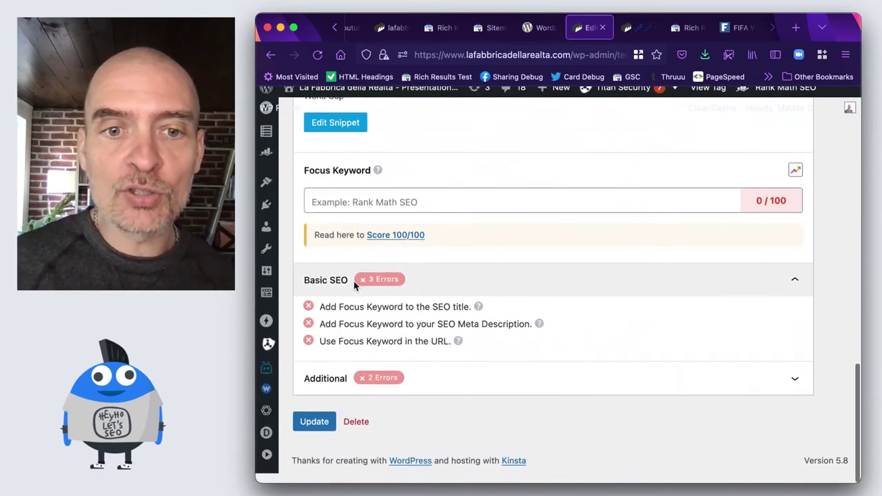
left_click(314, 431)
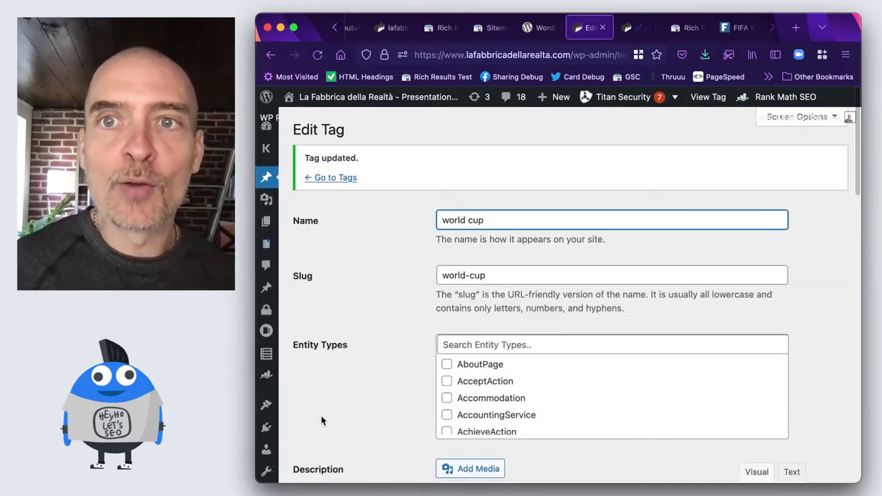
left_click(636, 30)
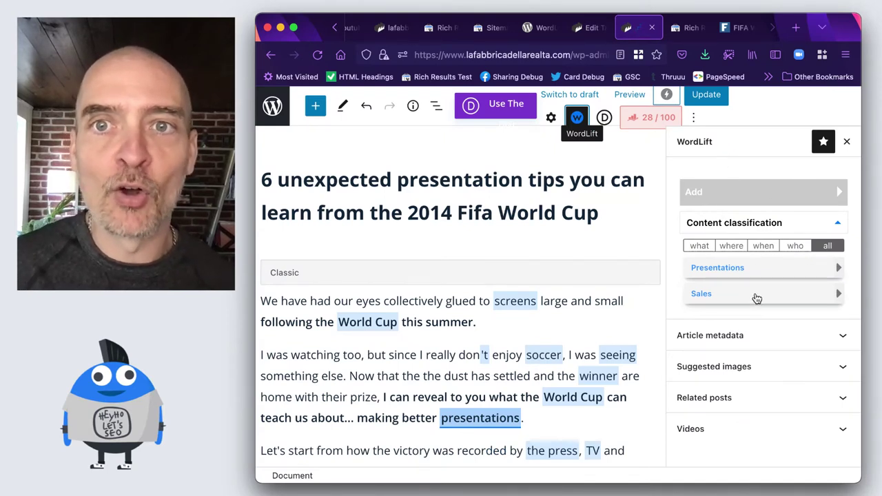
Step: Add the 'world cup' tag in the post's settings sidebar and update the post
left_click(552, 120)
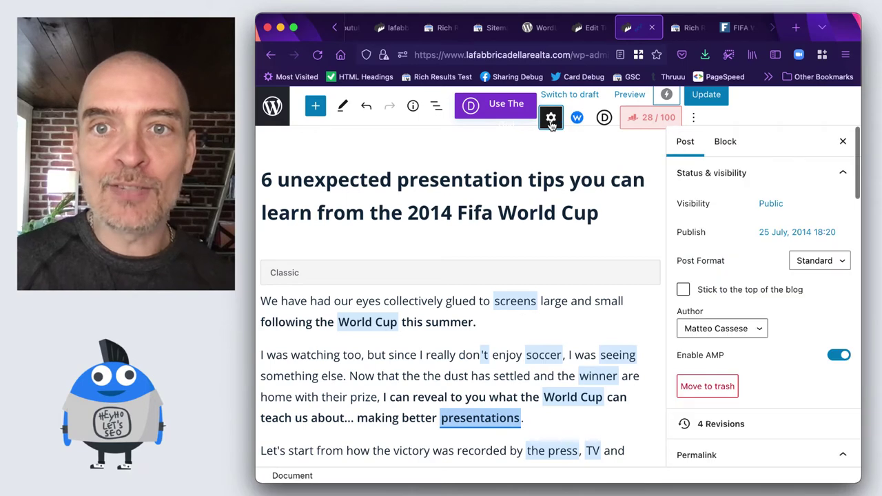
scroll(729, 385, "down", 2)
scroll(729, 384, "down", 5)
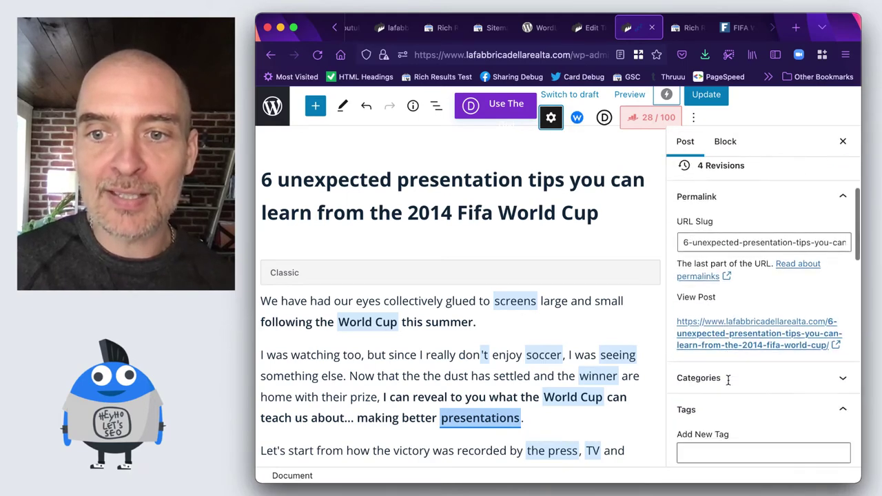
left_click(705, 318)
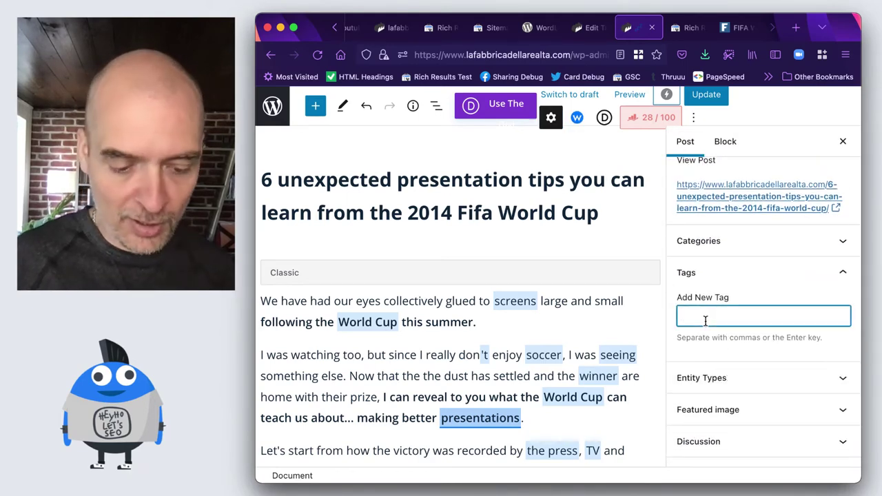
type("world cup")
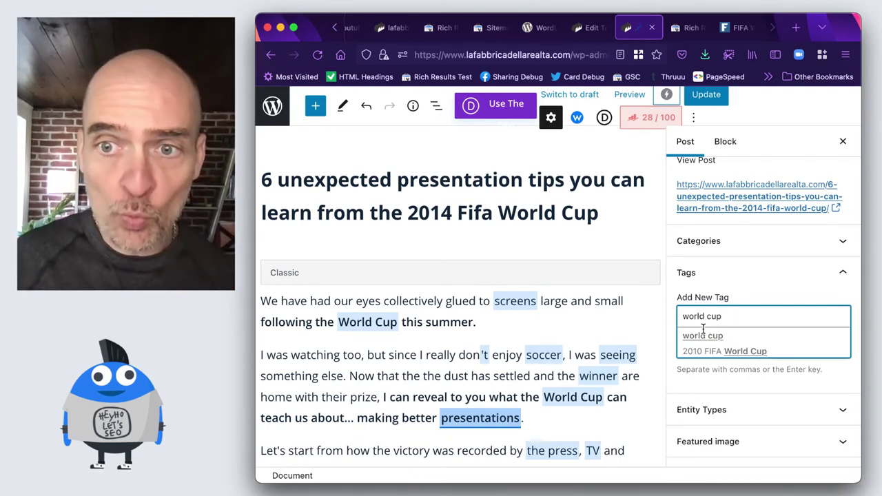
left_click(710, 337)
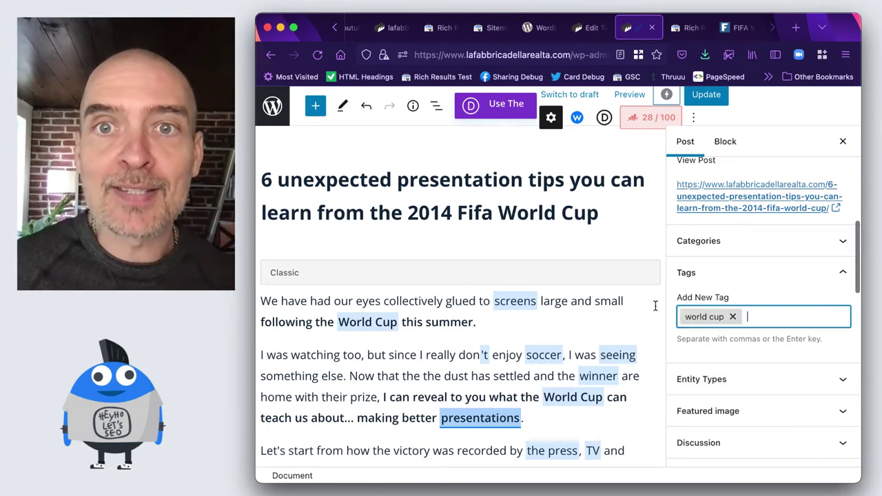
left_click(708, 95)
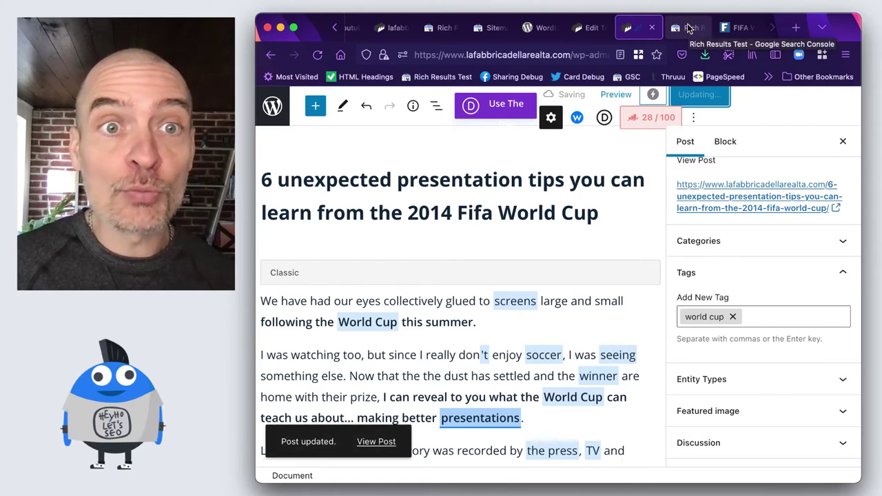
Step: Review the post's Rich Results Test output, showing Presentation under about and sales under mentions
left_click(688, 28)
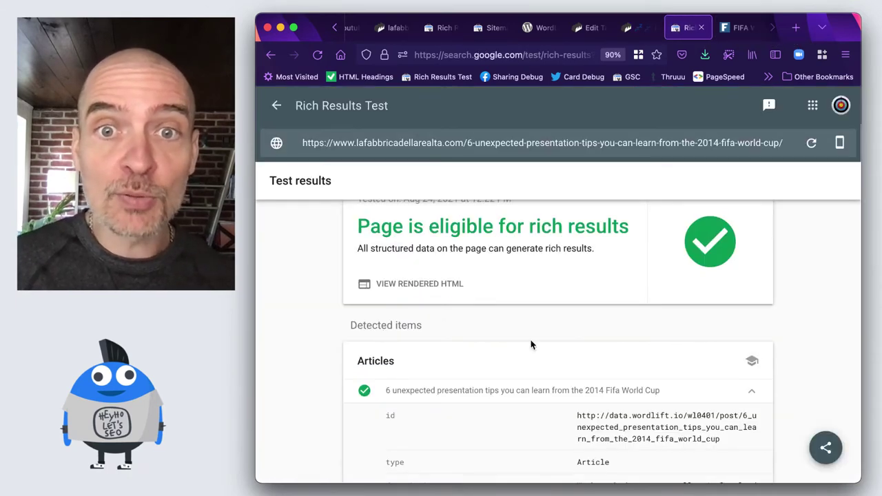
scroll(482, 382, "down", 4)
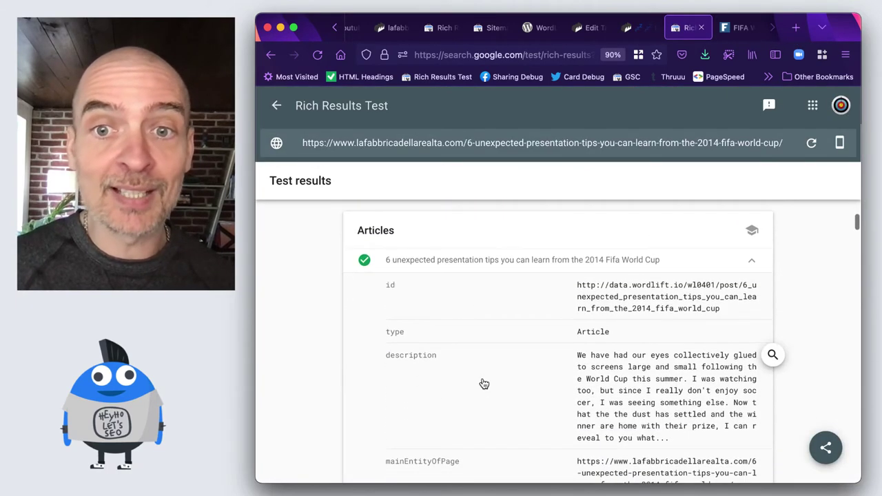
scroll(484, 384, "down", 18)
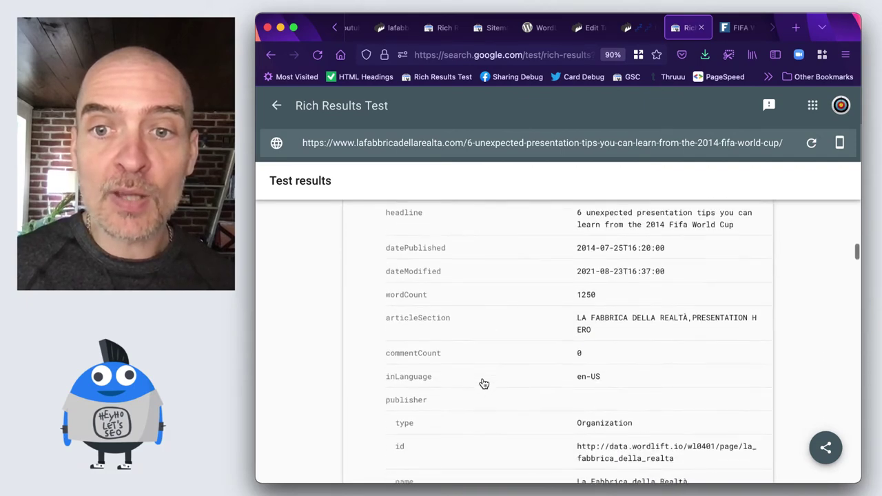
scroll(484, 384, "down", 6)
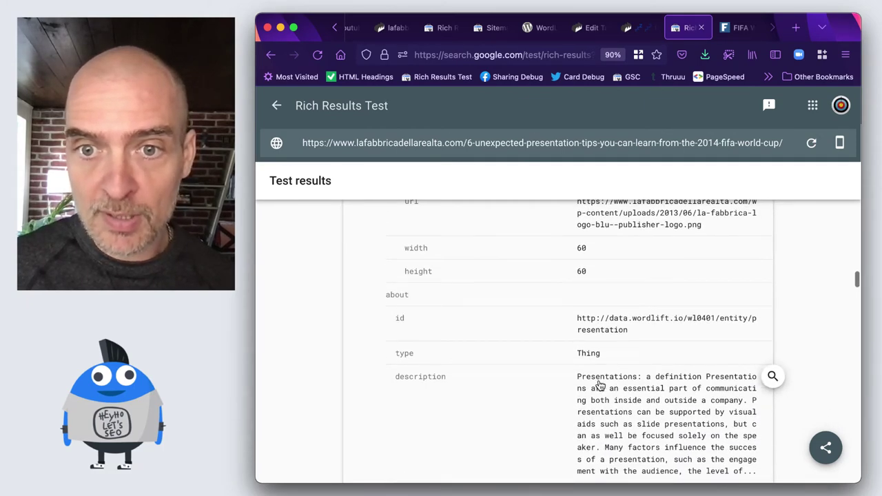
scroll(600, 386, "down", 4)
scroll(599, 386, "down", 15)
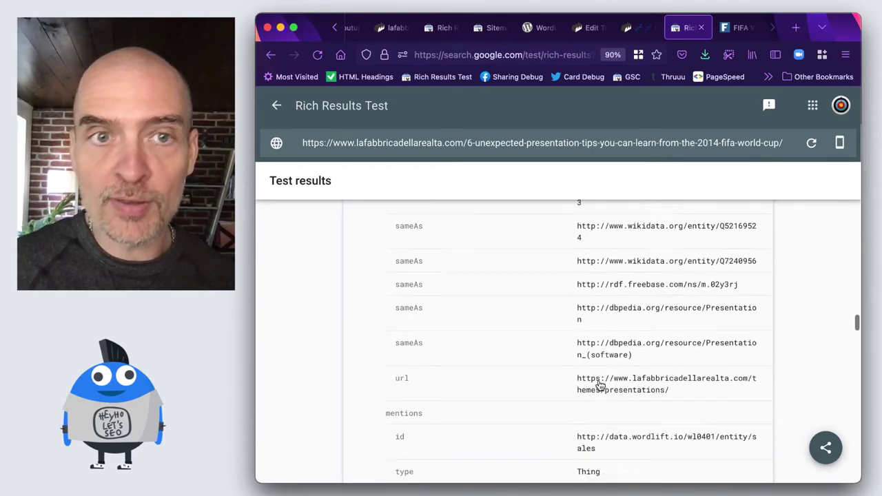
scroll(600, 386, "down", 6)
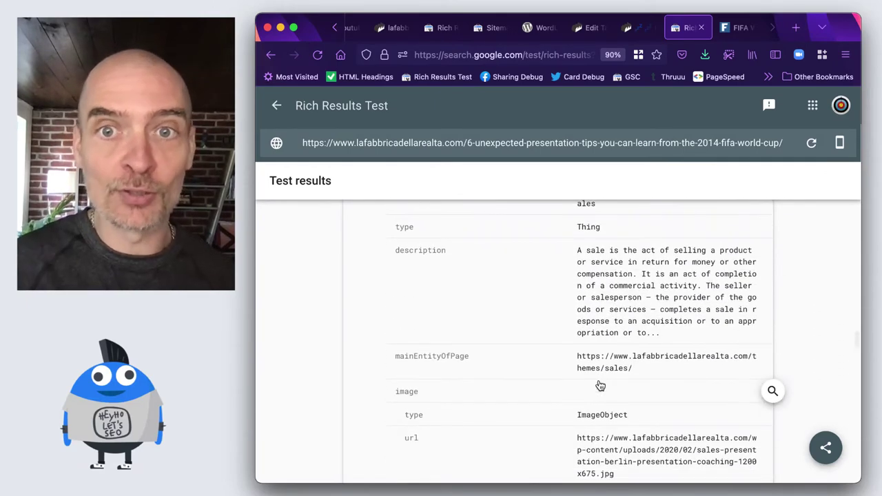
scroll(599, 386, "up", 5)
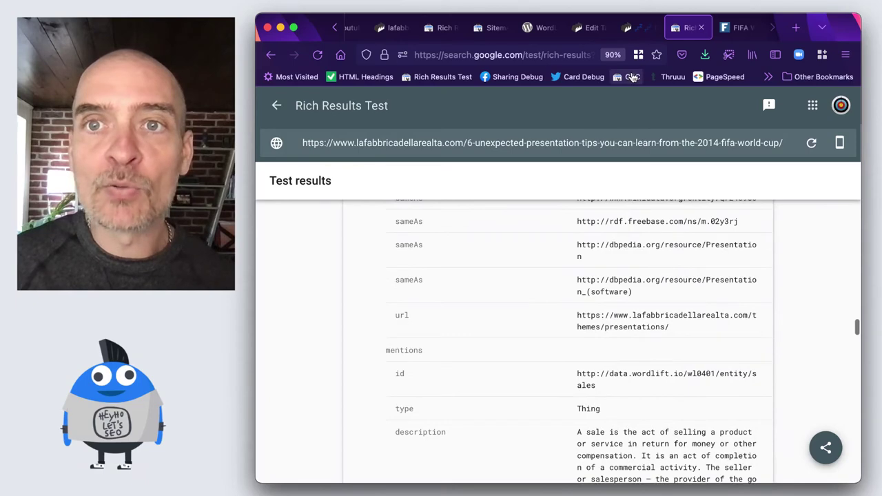
Step: Update the World Cup post once more and go back to the Rich Results Test
left_click(635, 28)
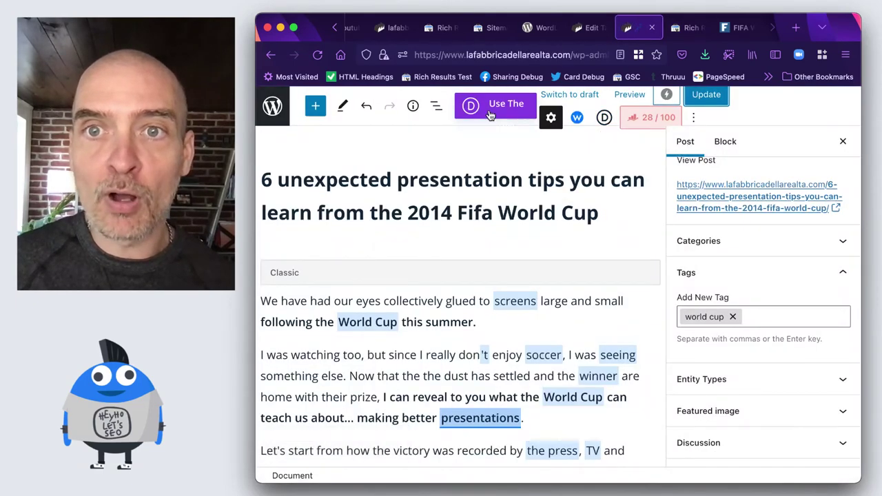
left_click(702, 99)
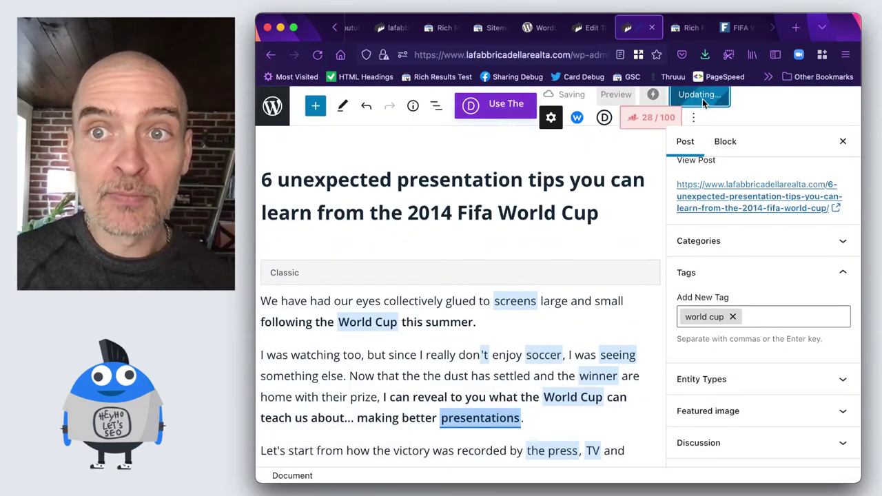
left_click(686, 28)
Step: Re-run the test with '?cache=0000' appended to the post URL
left_click(748, 142)
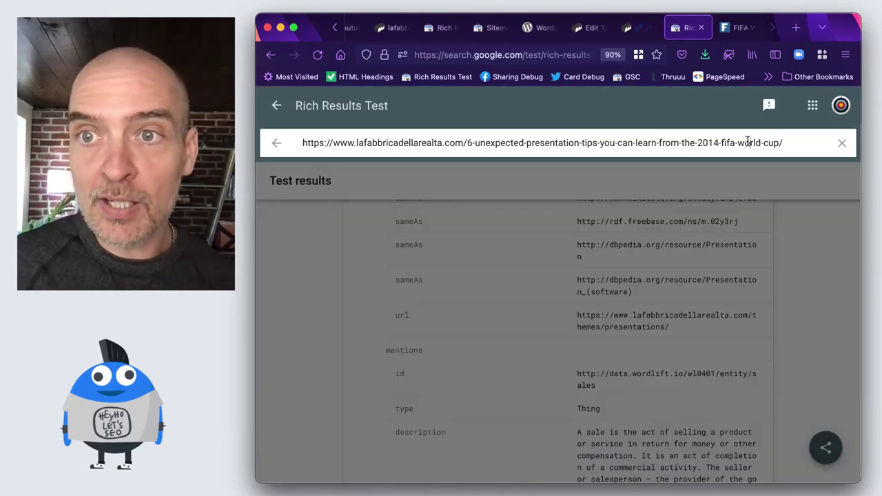
type("?")
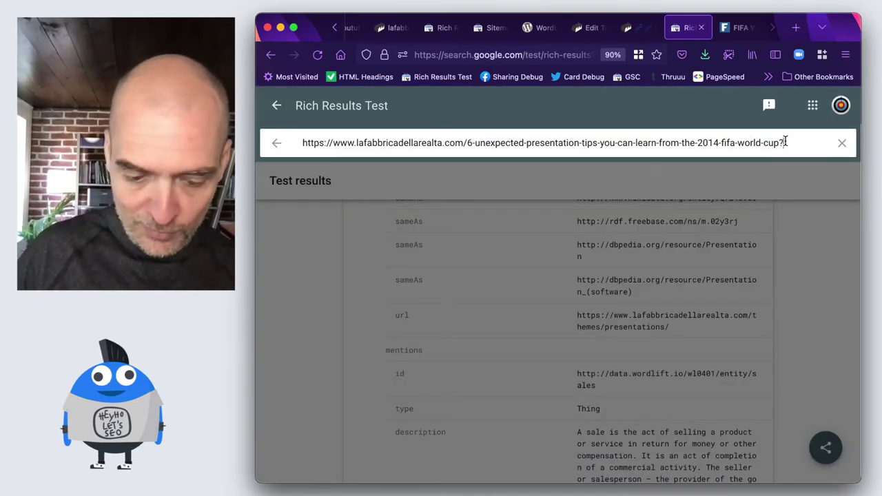
type("cache=")
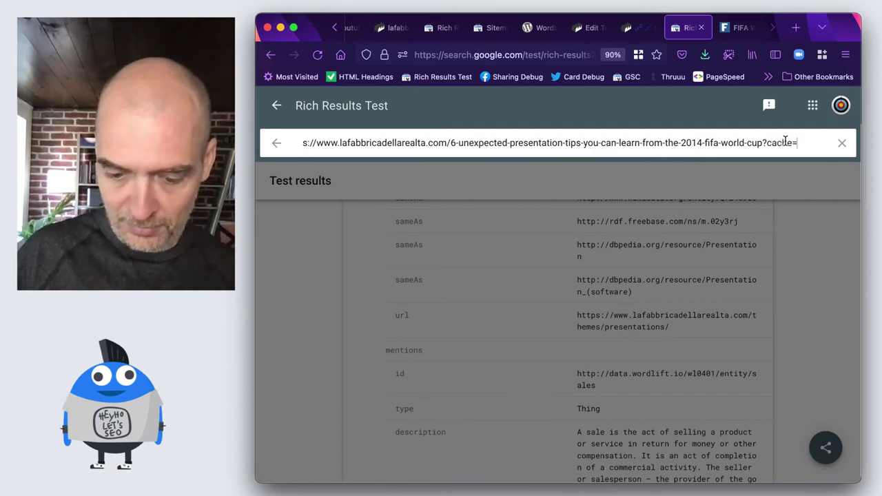
type("0000")
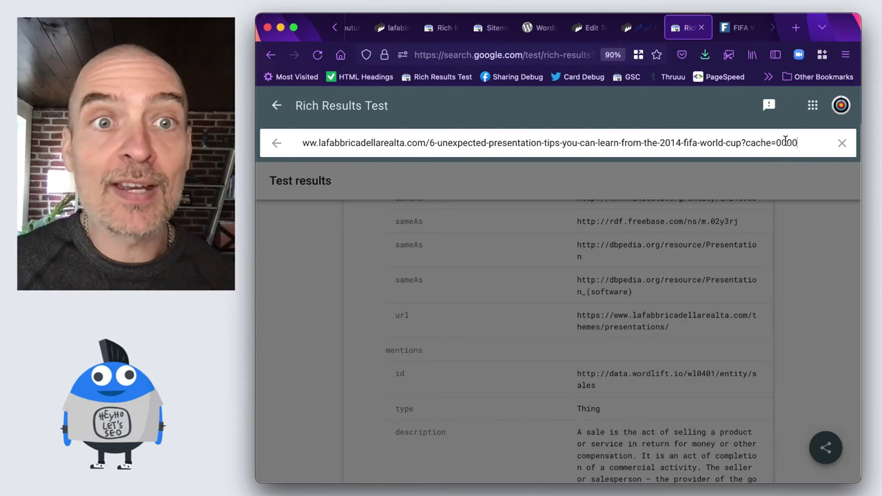
key("Return")
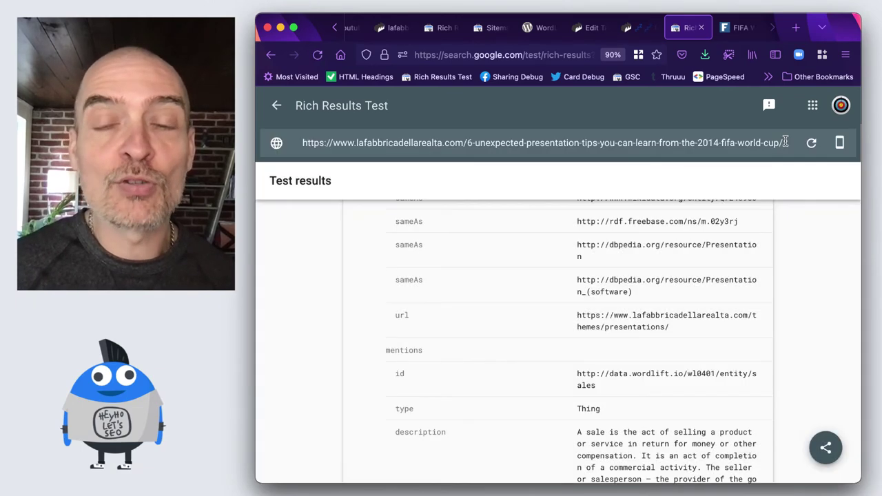
key("Return")
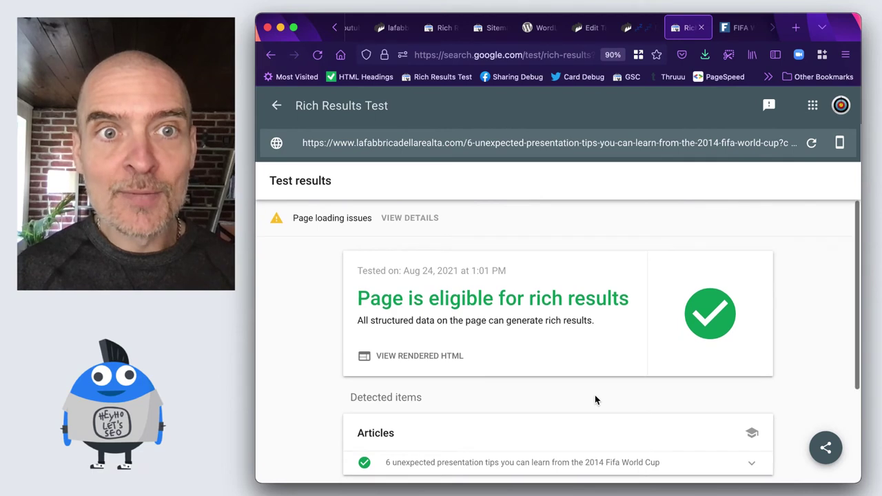
Step: Expand the Article item down to its world cup mention, typed Thing with Wikidata and DBpedia links
scroll(595, 400, "down", 2)
scroll(595, 400, "down", 1)
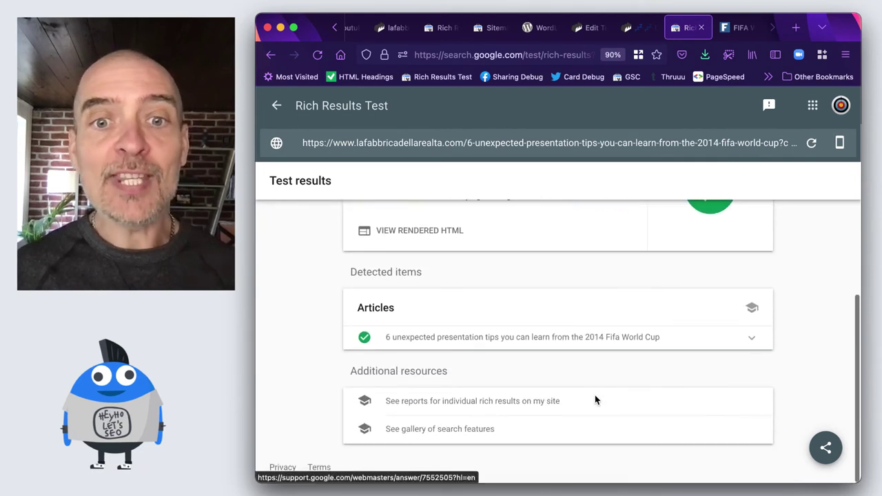
left_click(585, 346)
scroll(585, 346, "down", 5)
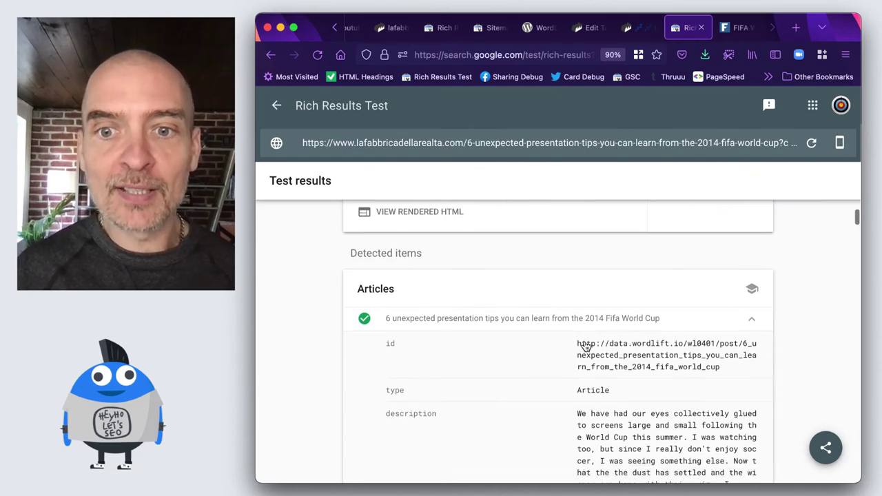
scroll(584, 346, "down", 8)
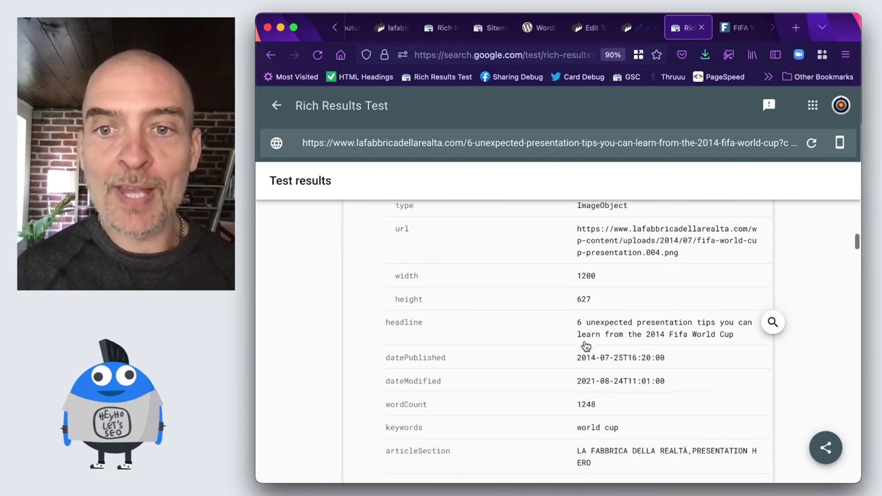
scroll(584, 346, "down", 5)
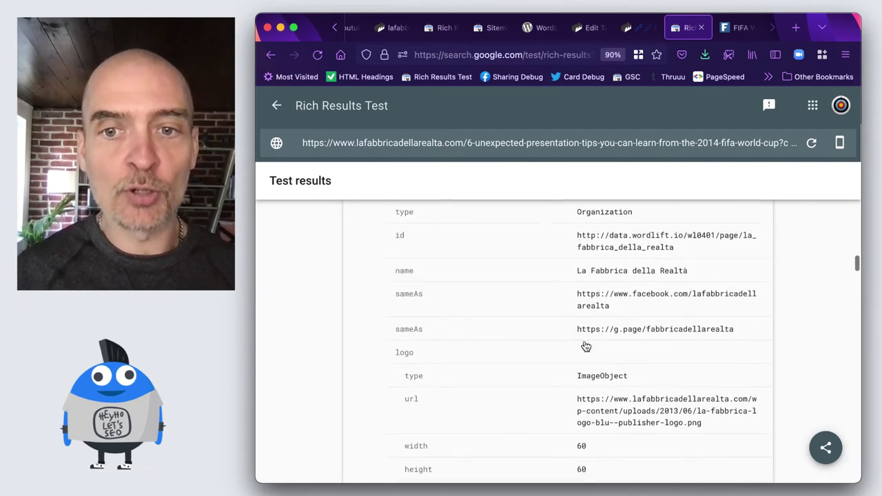
scroll(563, 311, "down", 5)
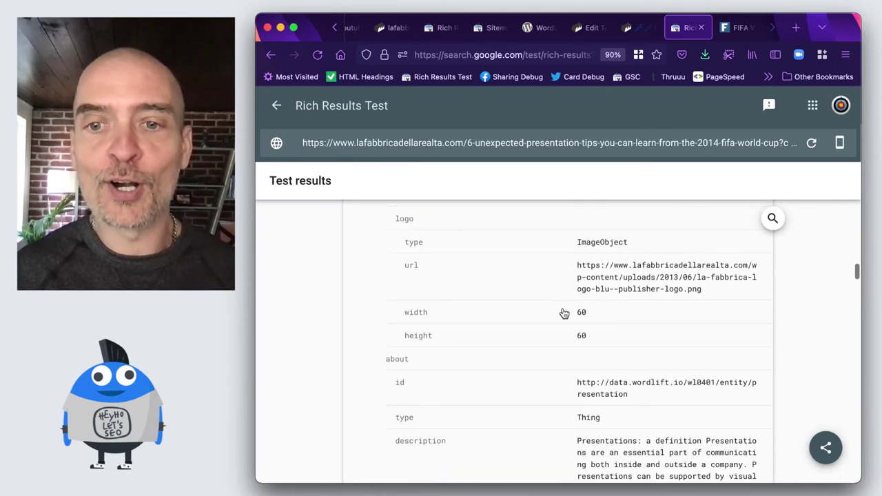
scroll(564, 313, "down", 1)
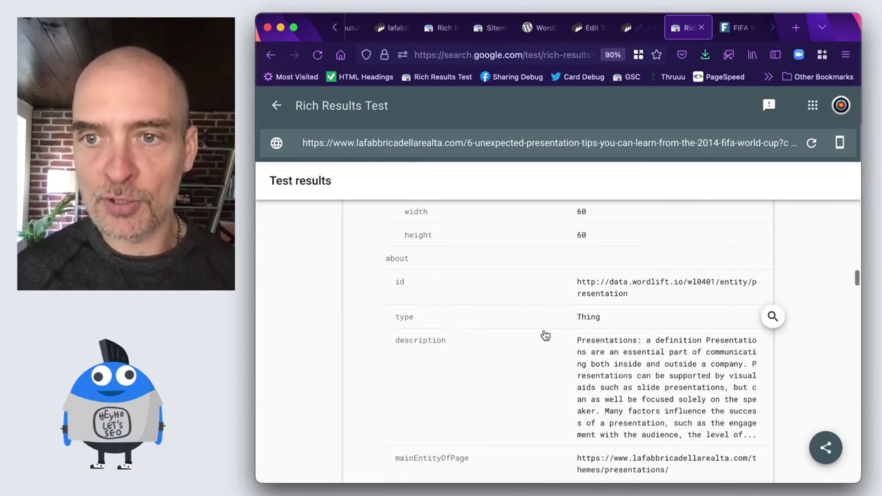
scroll(560, 386, "down", 10)
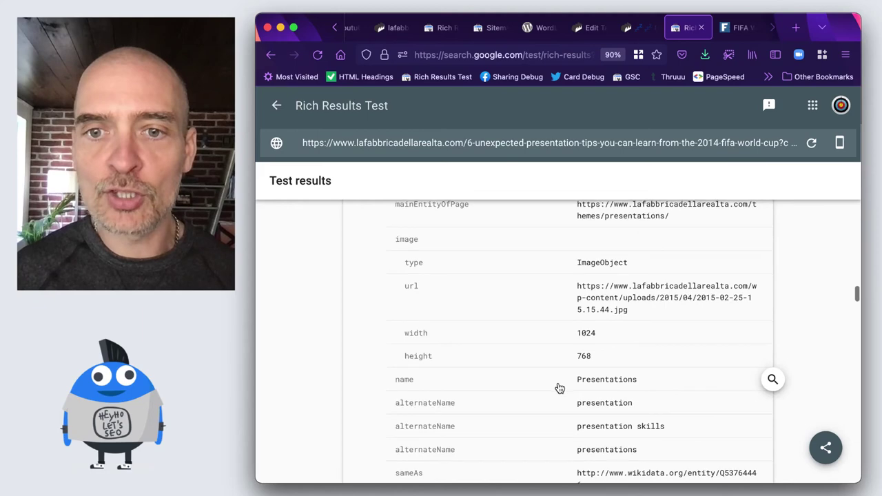
scroll(559, 390, "down", 5)
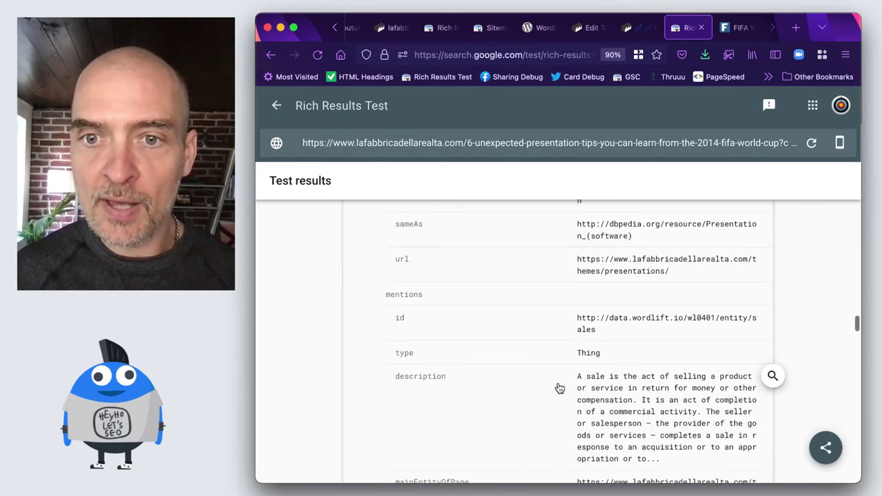
scroll(554, 405, "down", 1)
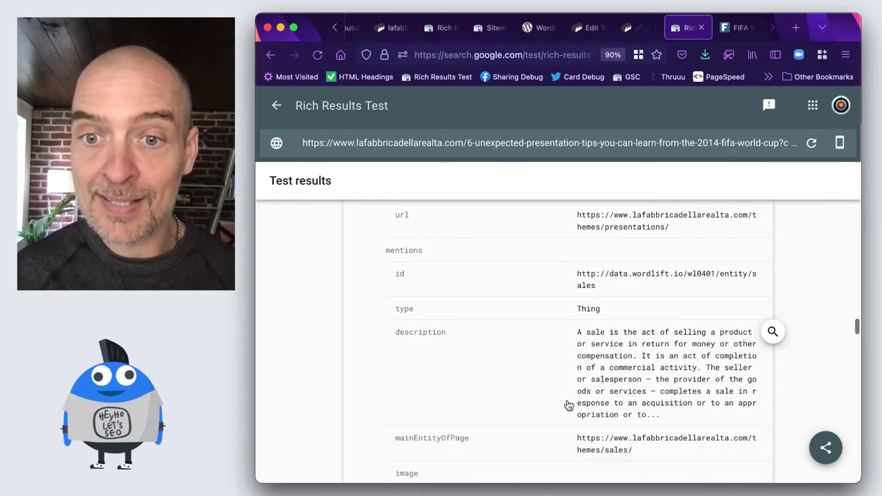
scroll(566, 405, "down", 5)
scroll(568, 405, "down", 8)
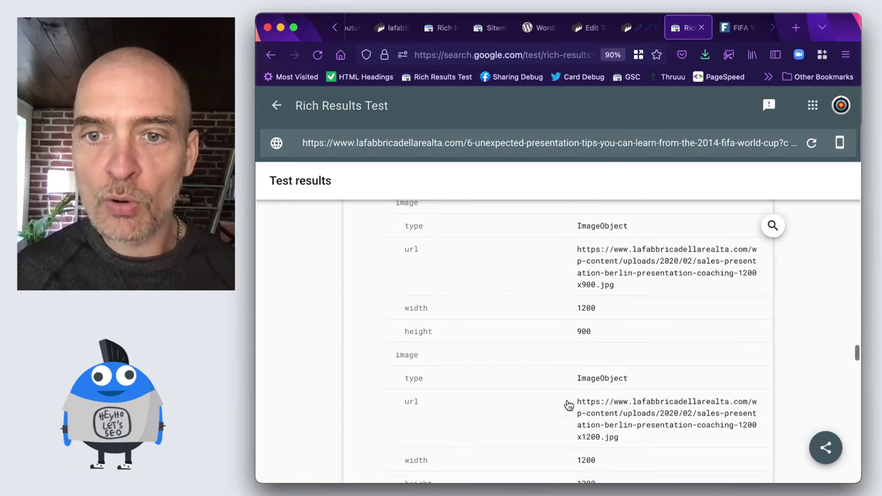
scroll(569, 405, "down", 7)
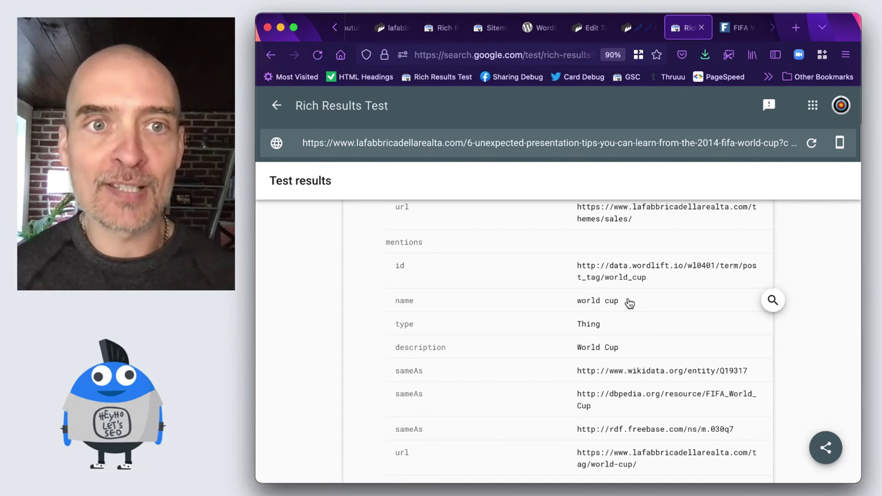
Step: Visit the Posts > Categories admin page, then the WordLift plugin listing (version 3.32.6)
left_click(589, 30)
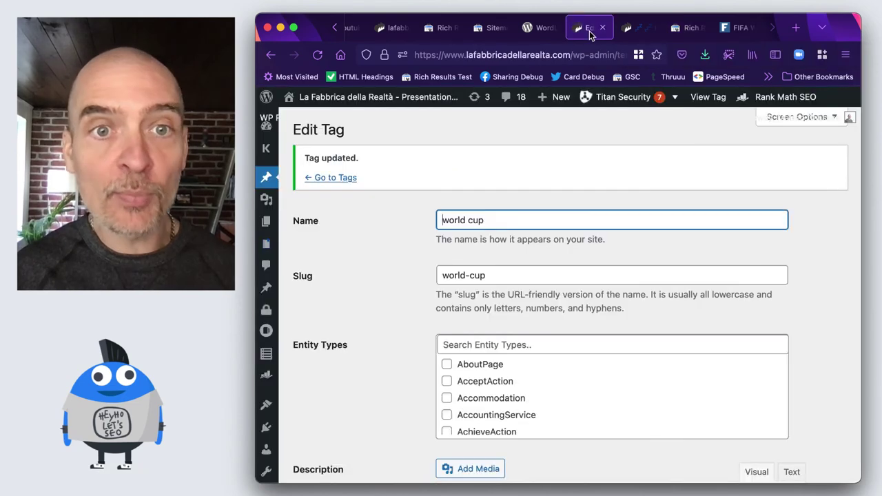
mouse_move(260, 183)
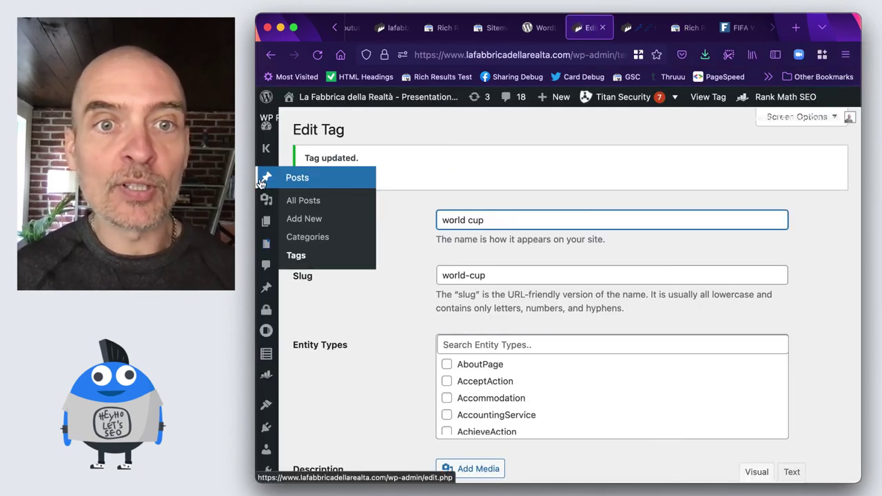
left_click(303, 242)
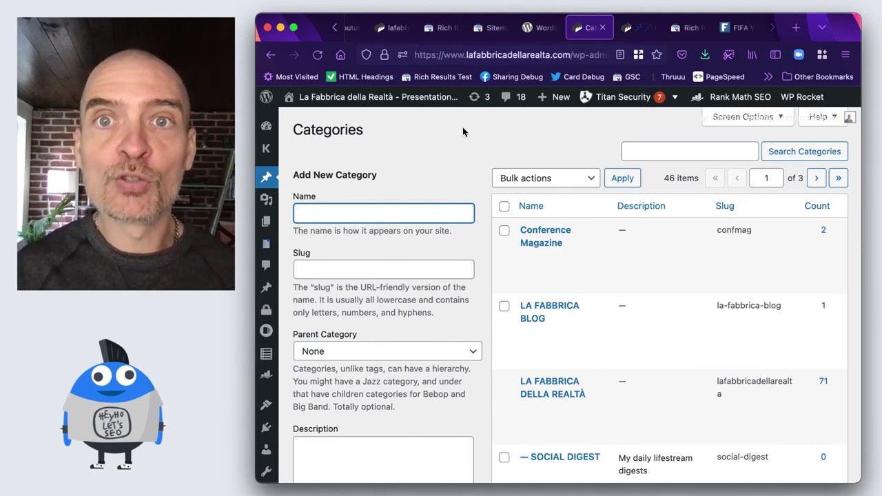
left_click(536, 28)
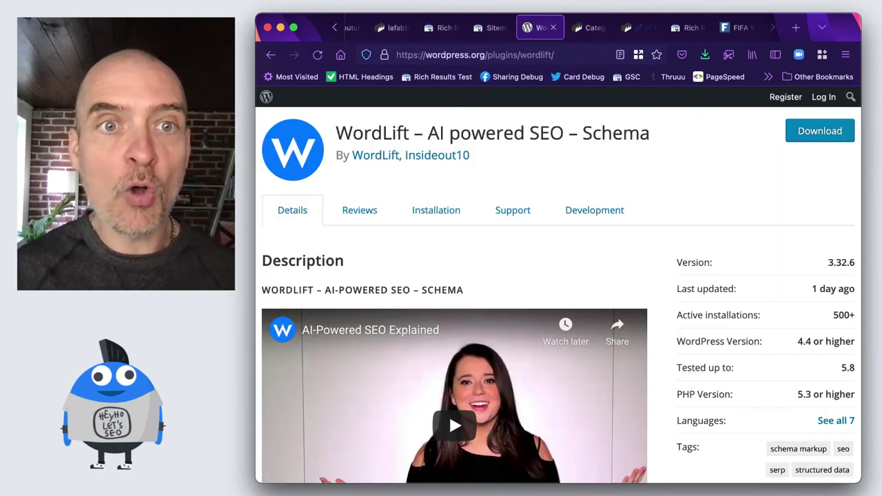